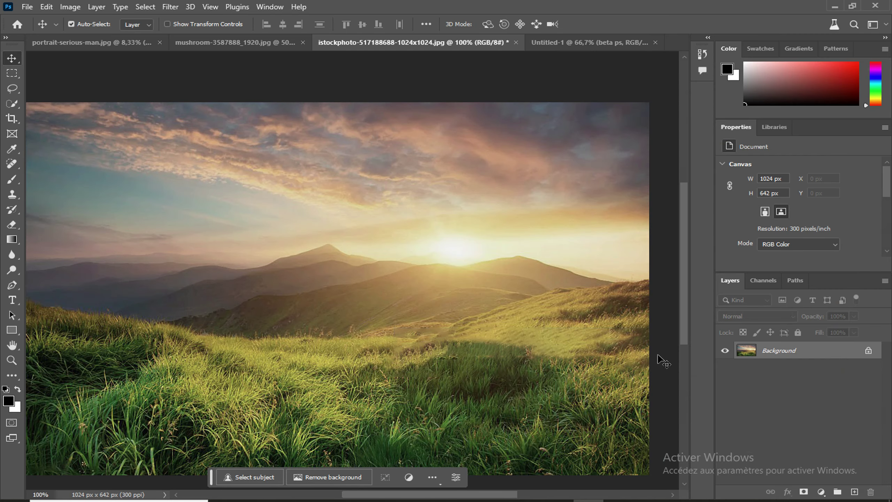
Duplicate the Background layer to create a 'Background copy' layer above it.
key("ctrl+minus")
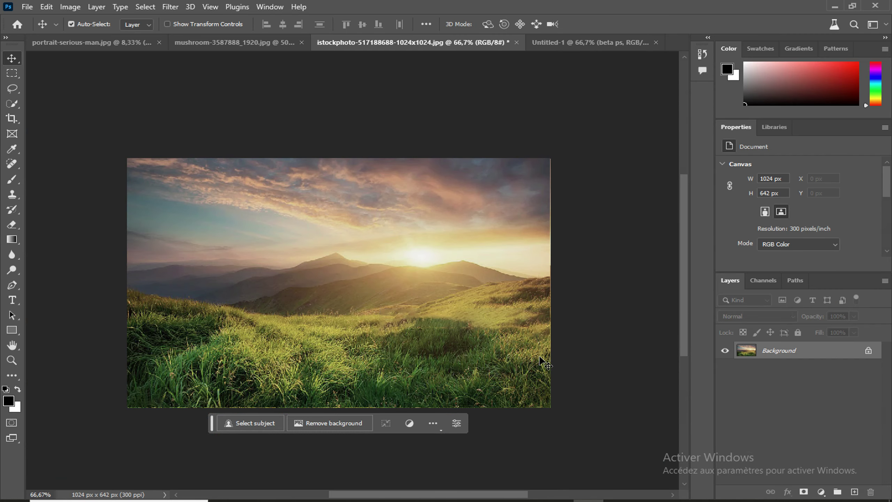
key("ctrl+plus")
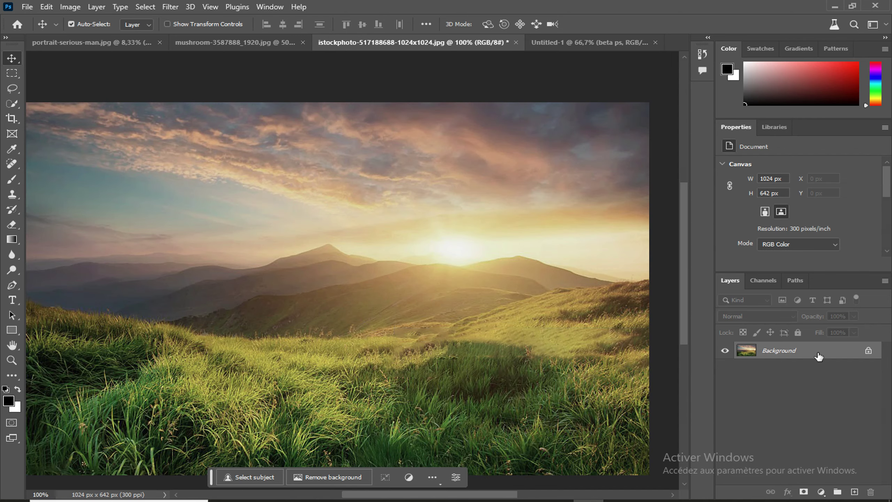
right_click(817, 354)
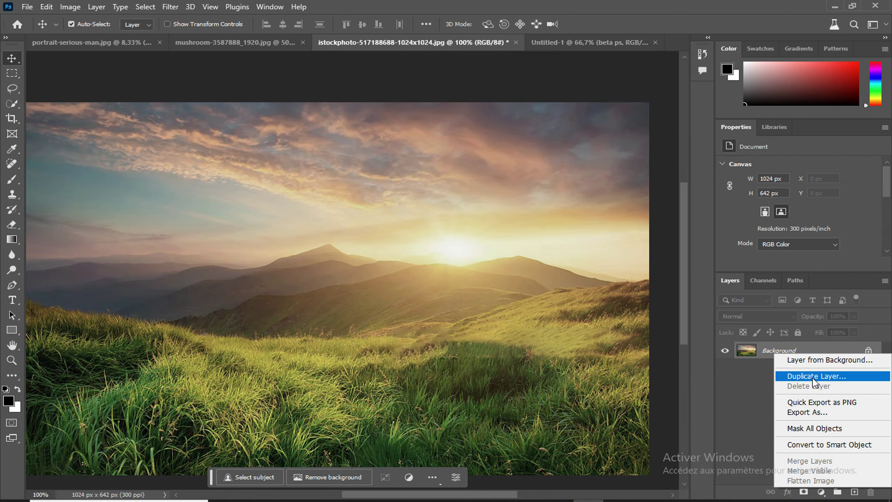
left_click(814, 377)
left_click(549, 137)
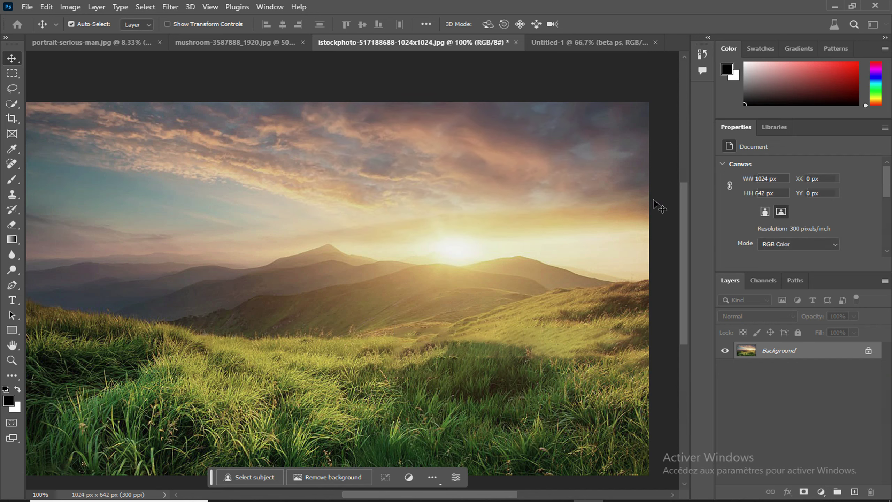
Apply Hue/Saturation to Background copy with Saturation +5 and Lightness -1.
left_click(74, 10)
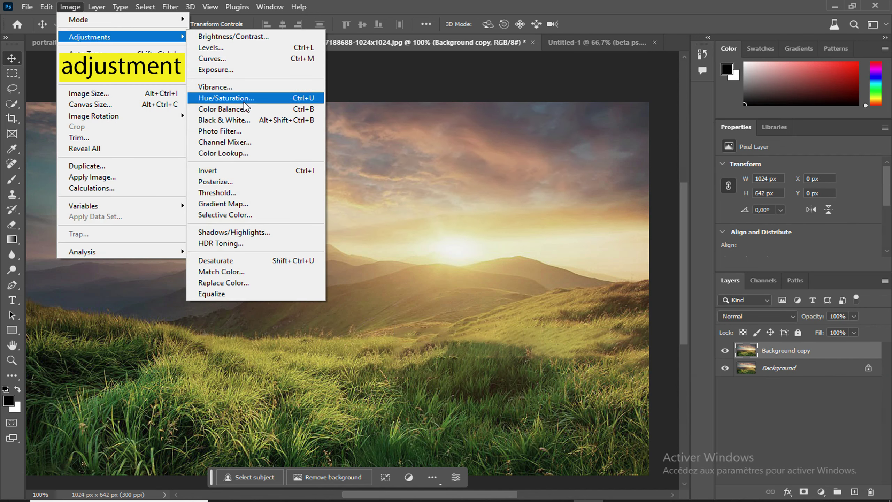
left_click(244, 101)
left_click_drag(619, 28, 757, 216)
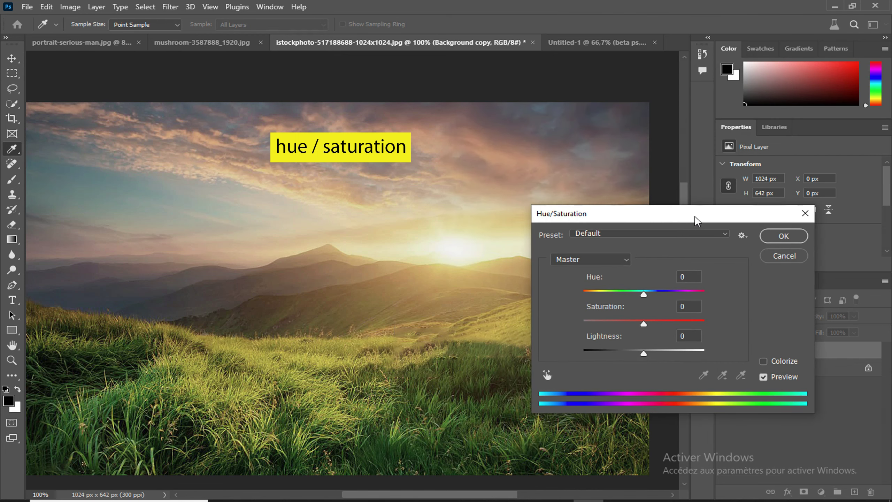
mouse_move(704, 318)
left_mouse_down()
mouse_move(716, 318)
mouse_move(707, 319)
left_mouse_up()
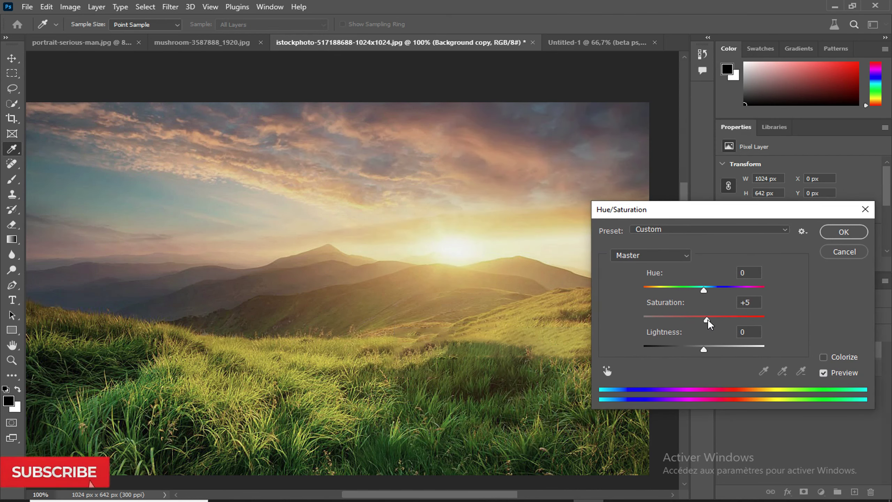
left_click_drag(704, 348, 705, 348)
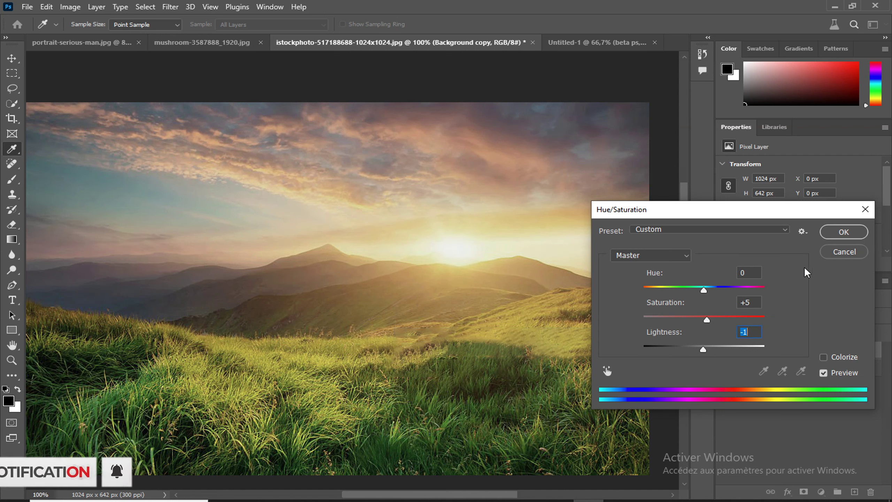
left_click(842, 233)
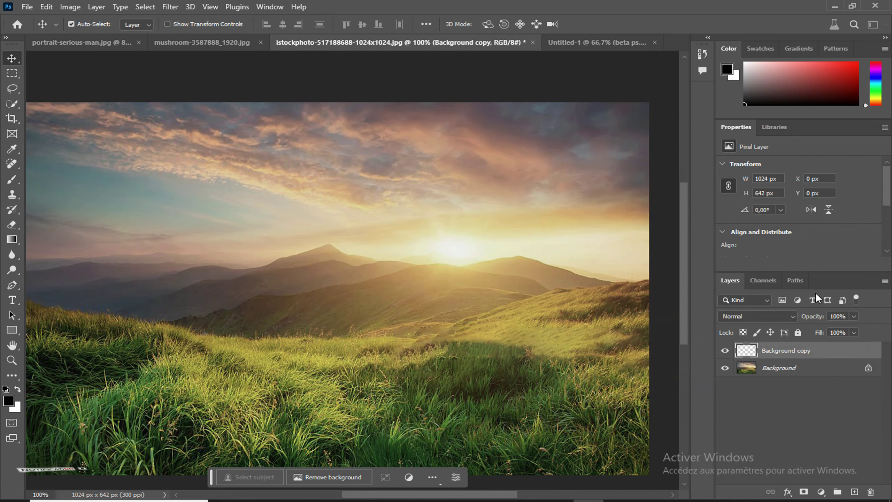
Make Background copy visible again and show the Adjustments panel.
left_click(726, 350)
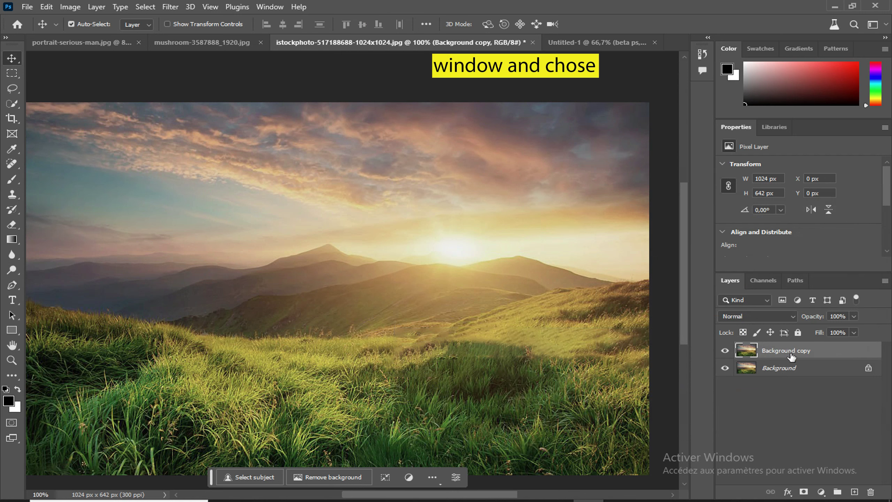
left_click(270, 7)
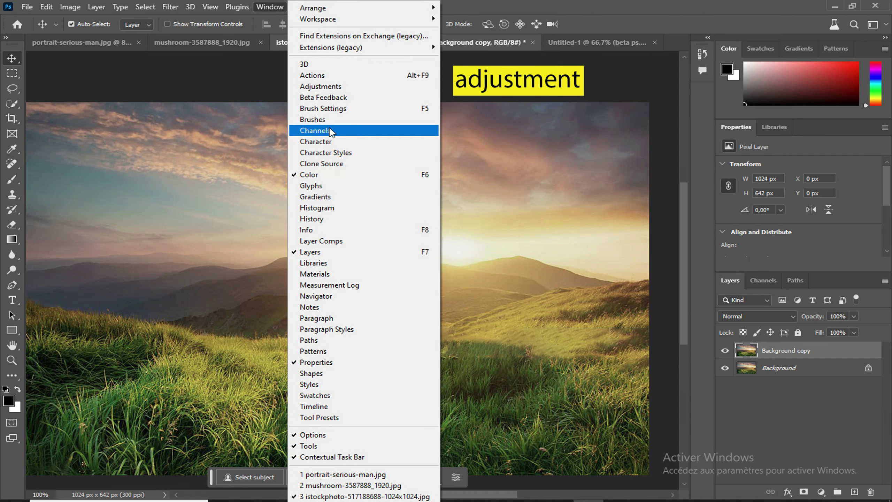
left_click(332, 87)
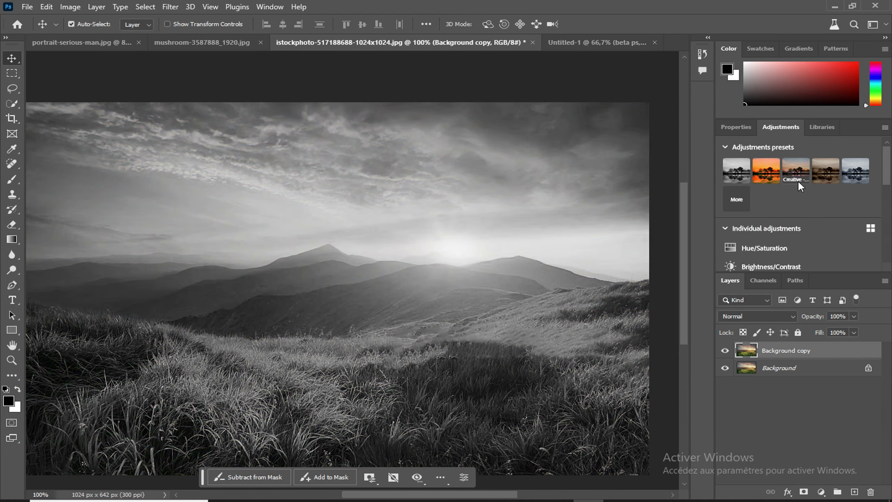
Expand the Landscape adjustment presets and apply Landscape Color Pop.
left_click(736, 199)
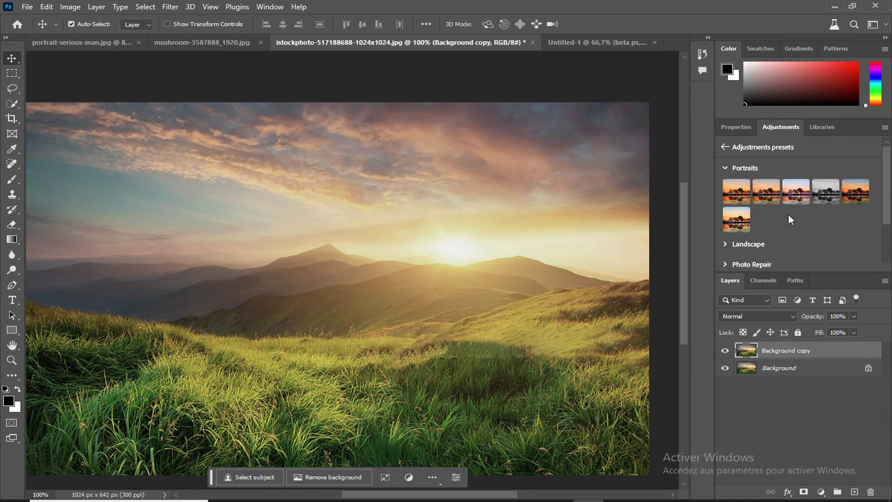
left_click(725, 244)
scroll(752, 247, "down", 3)
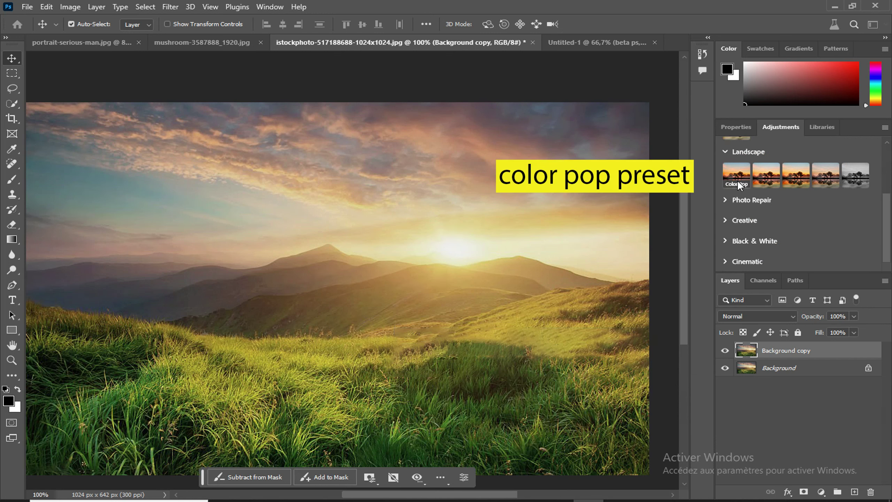
left_click(737, 180)
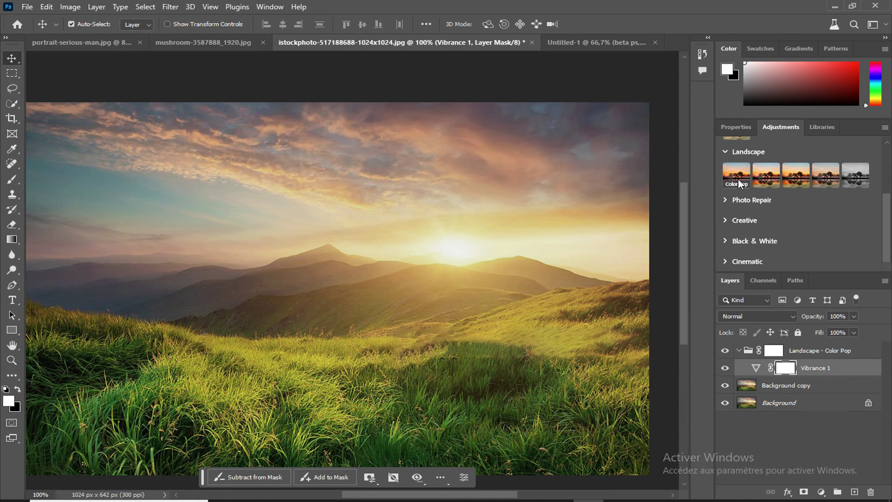
Set Vibrance 1 to +28 and invert the Color Pop group mask to black.
double_click(756, 368)
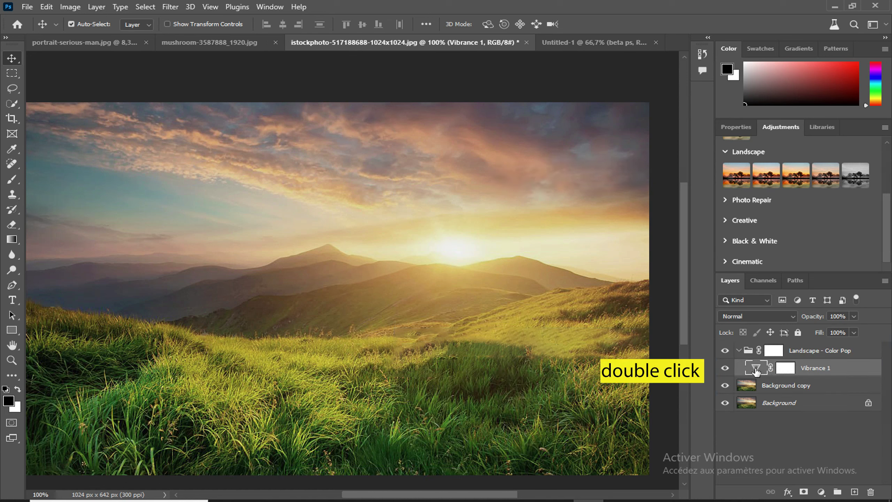
left_click_drag(815, 177, 819, 177)
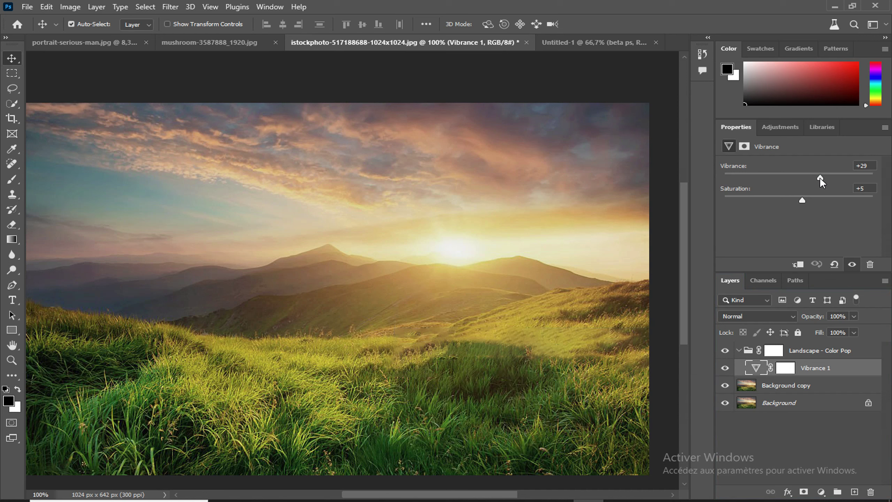
left_click(769, 353)
left_click(739, 350)
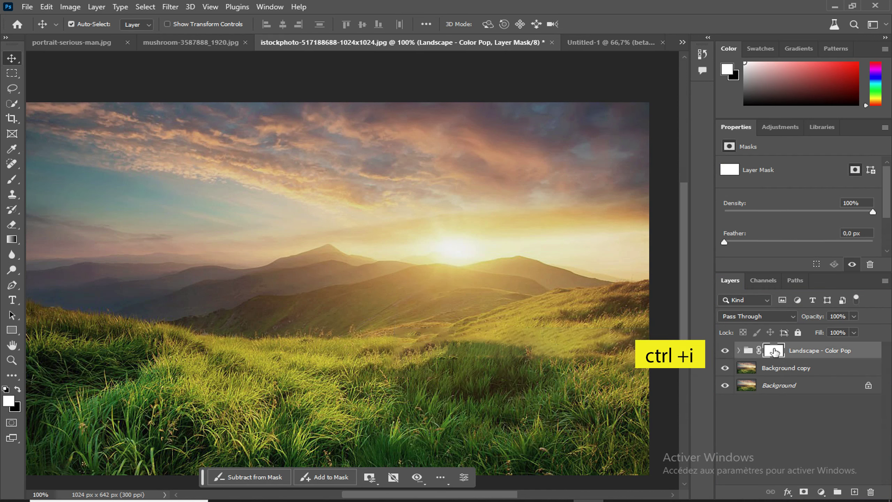
key("ctrl+i")
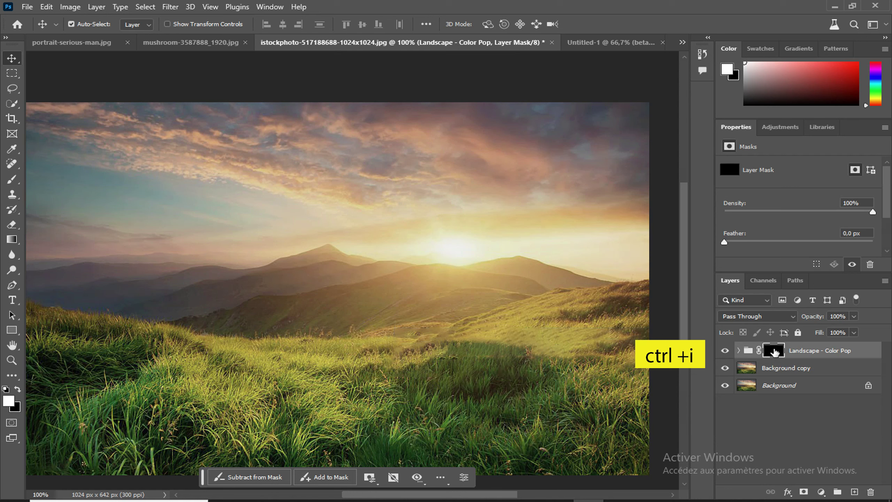
Select the Brush Tool with the Soft Round tip from General Brushes.
right_click(8, 184)
left_click(71, 178)
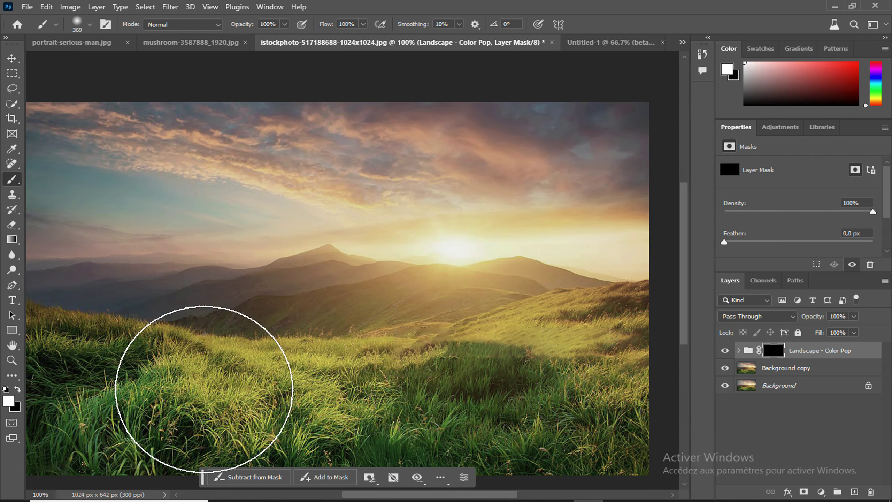
right_click(211, 378)
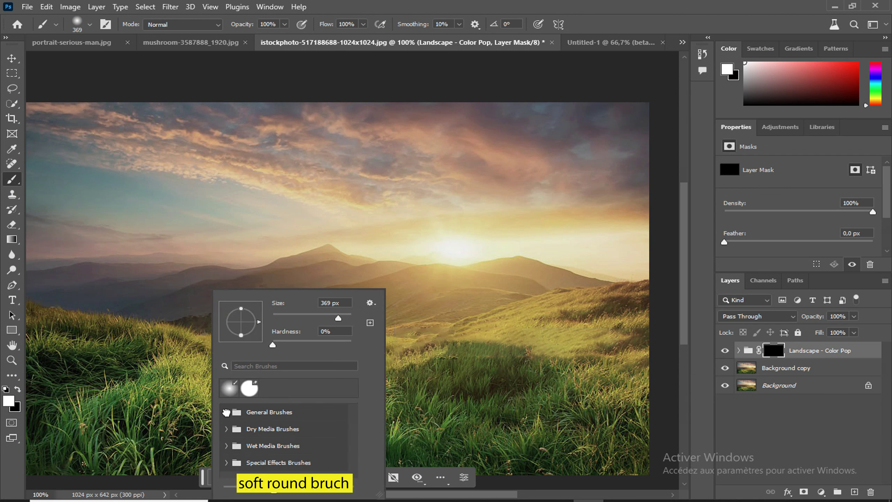
left_click(226, 412)
left_click(298, 437)
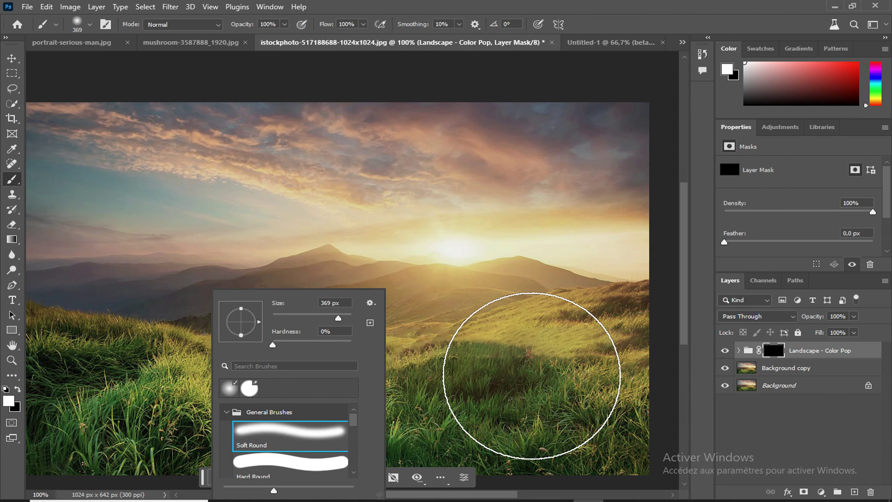
Paint white over the meadow grass on the Color Pop mask, then compare.
left_click(527, 375)
mouse_move(541, 370)
left_mouse_down()
mouse_move(574, 368)
mouse_move(167, 412)
mouse_move(69, 388)
mouse_move(624, 413)
mouse_move(574, 403)
mouse_move(89, 425)
mouse_move(160, 403)
mouse_move(467, 393)
mouse_move(570, 379)
mouse_move(484, 348)
mouse_move(347, 389)
mouse_move(363, 385)
mouse_move(229, 392)
left_mouse_up()
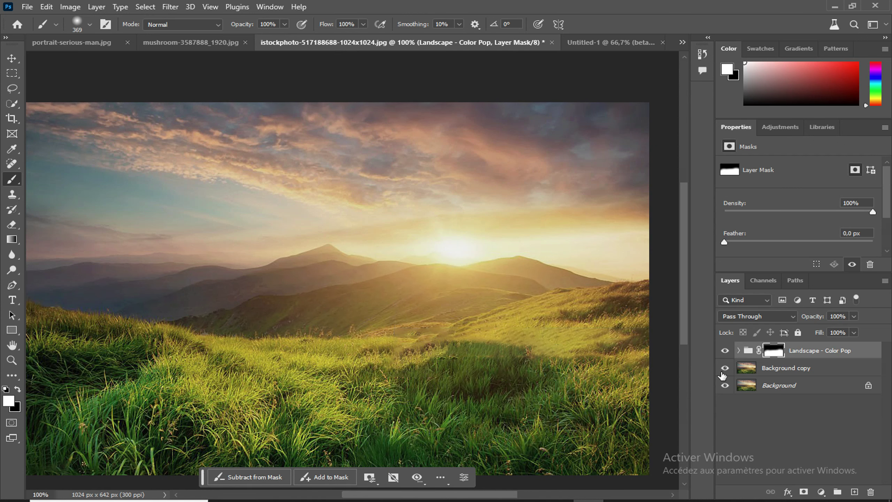
left_click(725, 350)
Apply the Portraits Sunshine preset from the adjustment presets.
left_click(782, 128)
scroll(790, 216, "up", 3)
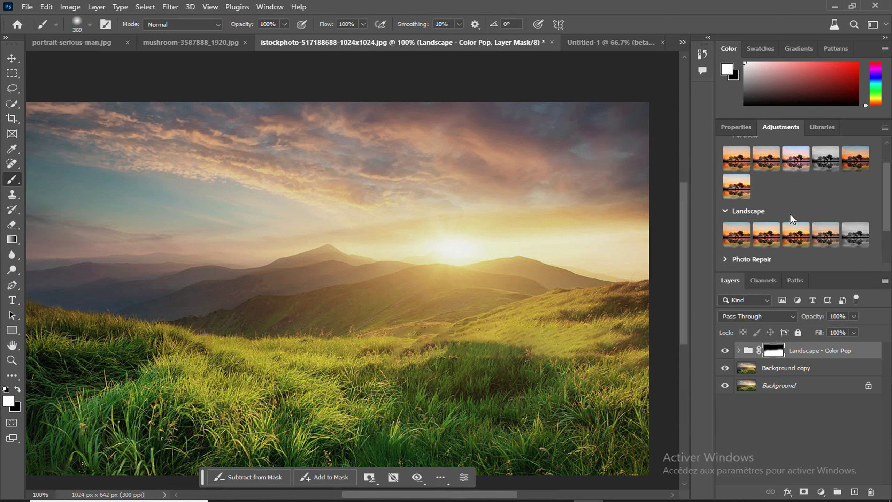
scroll(790, 216, "up", 2)
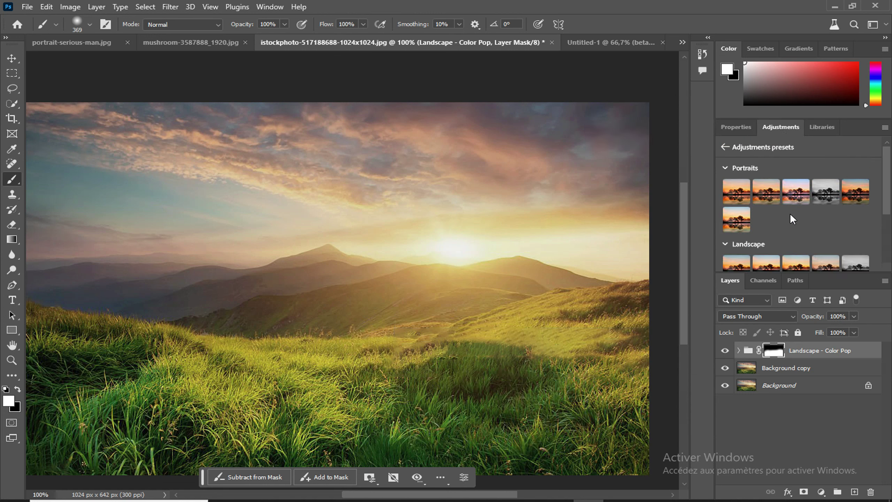
left_click(738, 198)
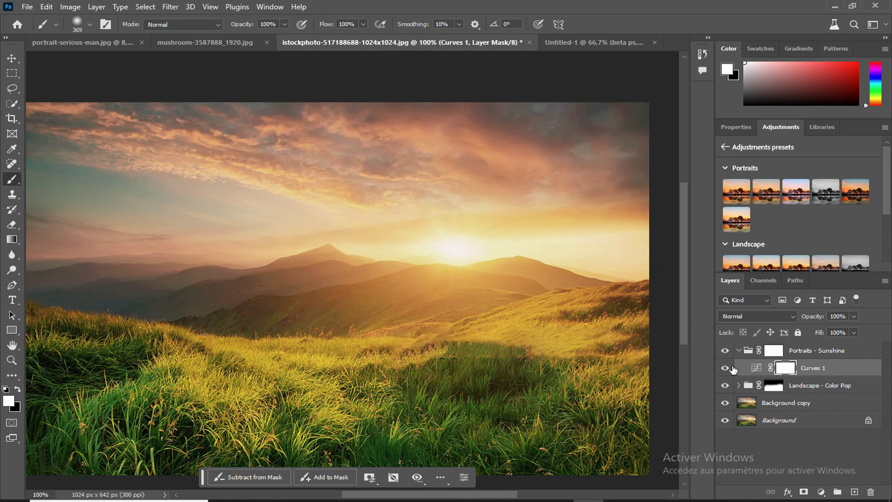
Invert the Portraits - Sunshine group mask to black, hiding the effect.
left_click(739, 351)
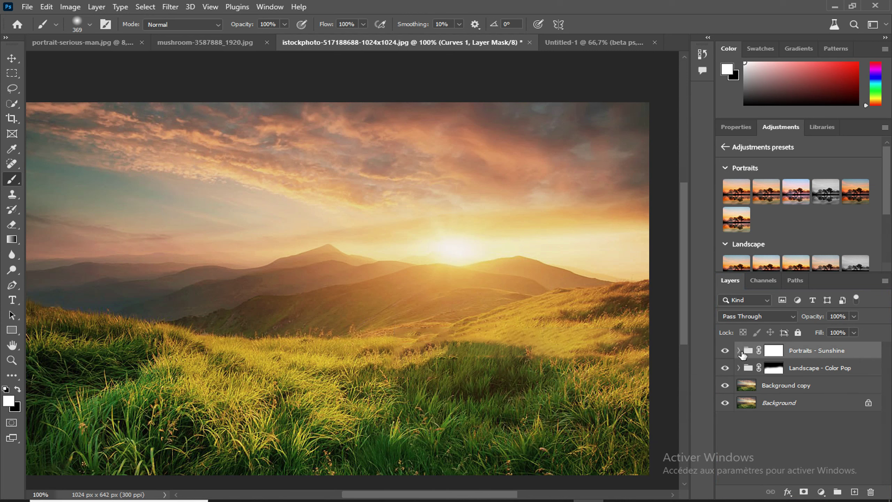
left_click(774, 351)
key("ctrl+i")
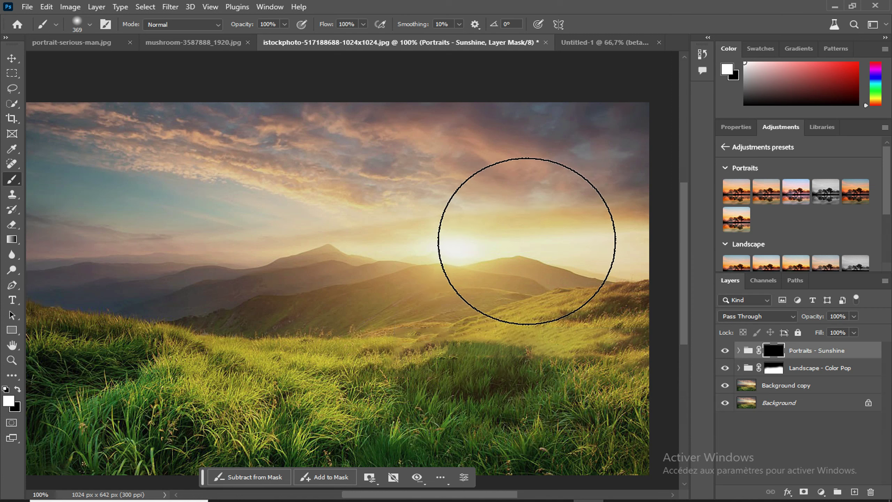
Paint white across the sky on the Sunshine mask to reveal the glow.
scroll(587, 162, "up", 1)
mouse_move(588, 162)
left_mouse_down()
mouse_move(428, 193)
mouse_move(357, 175)
mouse_move(236, 191)
mouse_move(510, 181)
mouse_move(266, 192)
mouse_move(124, 180)
left_mouse_up()
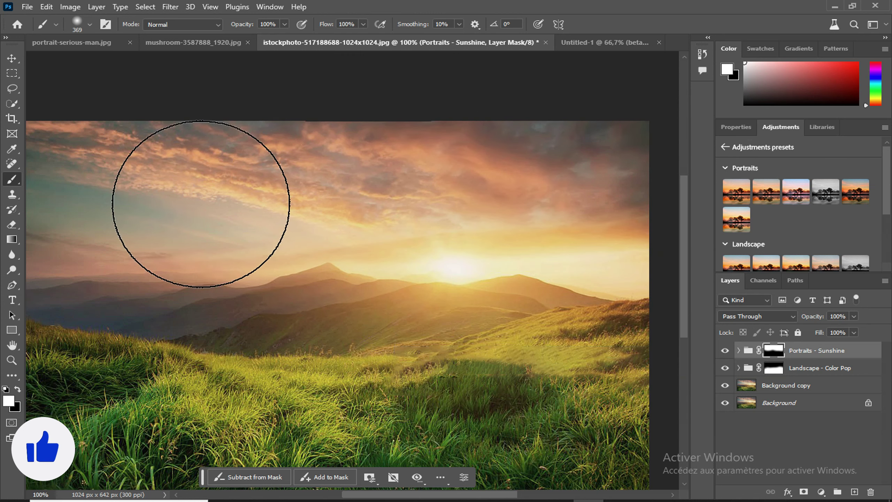
left_click(725, 350)
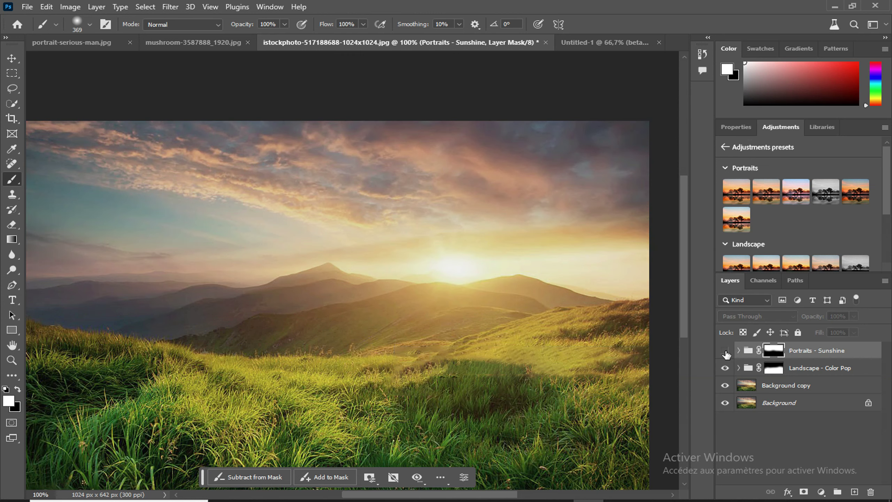
scroll(577, 399, "down", 2)
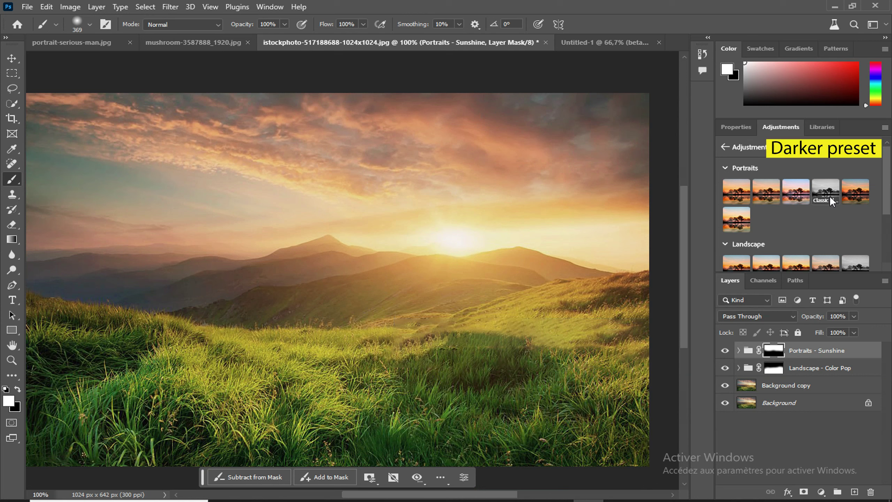
Apply the Portraits Darker preset and invert its group mask to black.
left_click(856, 196)
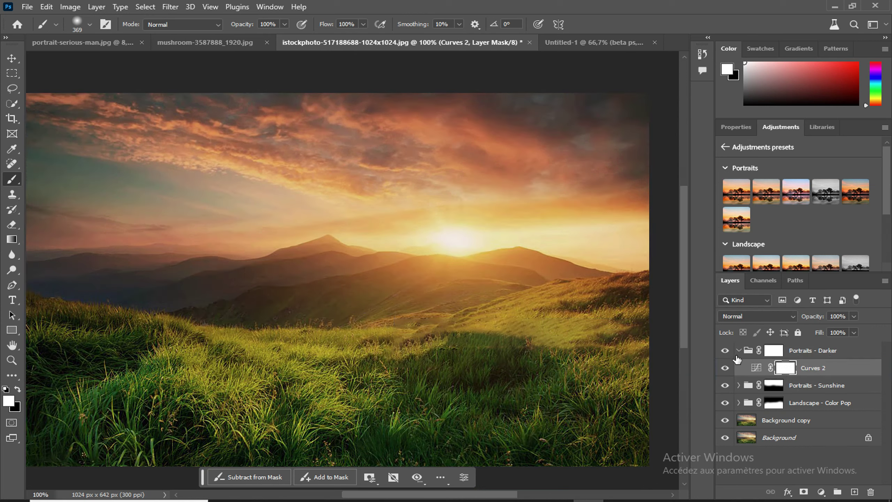
left_click(775, 351)
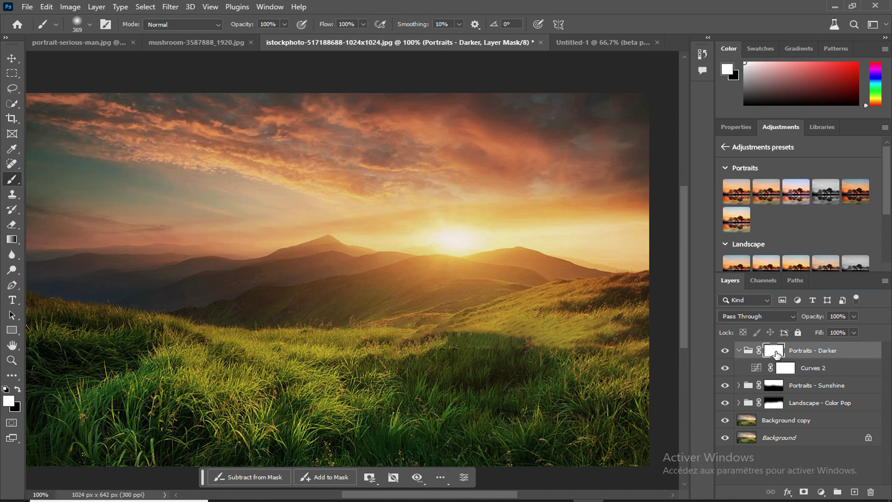
left_click(739, 351)
key("ctrl+i")
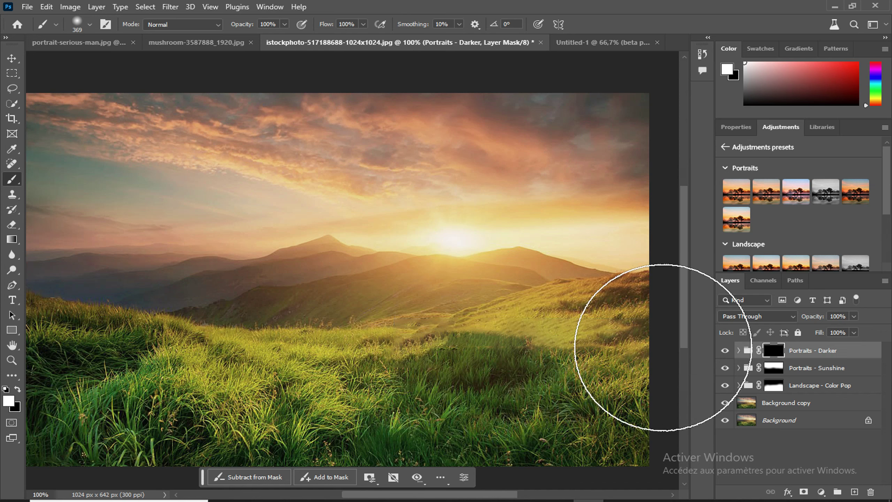
Paint white over the bottom grass on the Darker mask and lower brush flow to 73%.
scroll(548, 369, "down", 2)
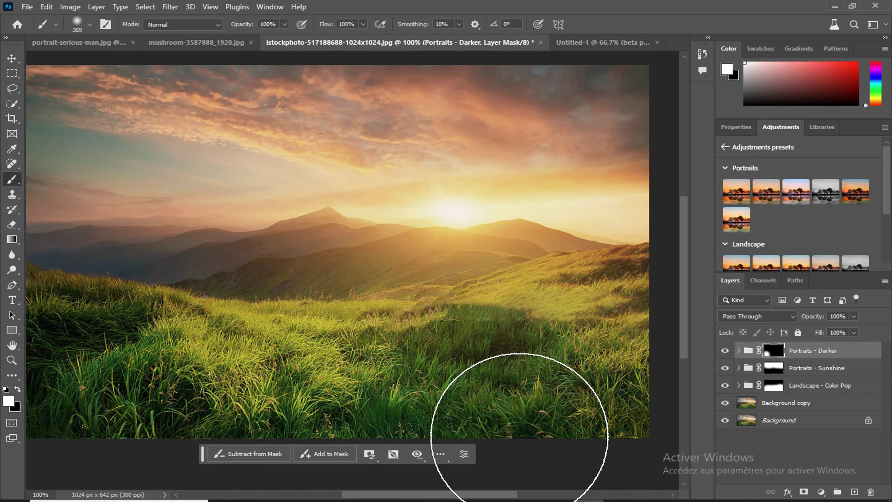
mouse_move(597, 438)
left_mouse_down()
mouse_move(478, 380)
mouse_move(449, 421)
mouse_move(589, 378)
mouse_move(621, 316)
mouse_move(599, 342)
left_mouse_up()
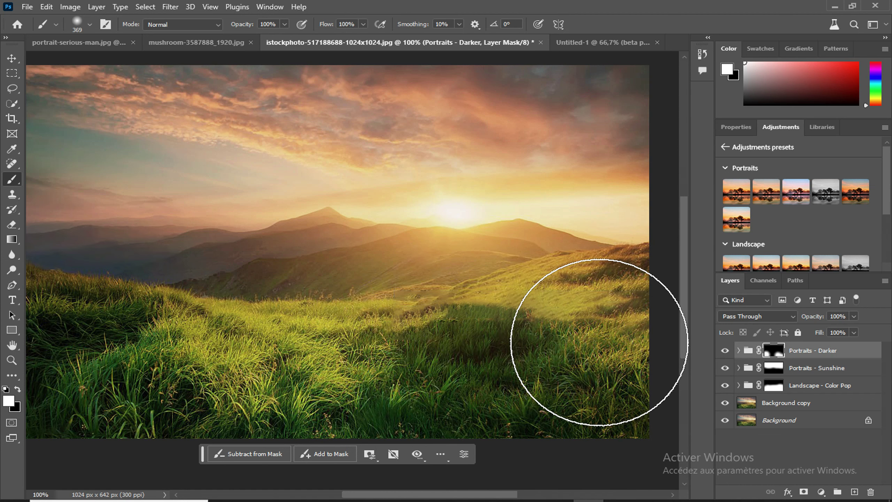
key("ctrl+z")
key("ctrl+shift+z")
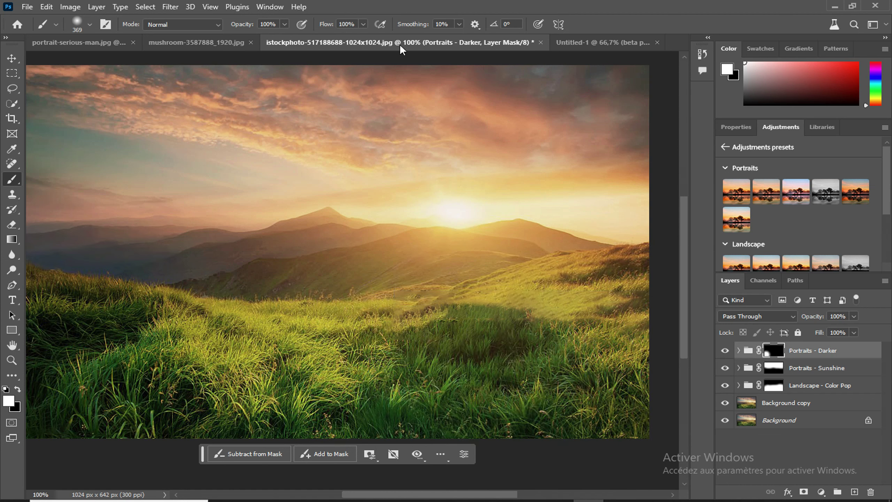
left_click(363, 24)
left_click_drag(364, 37, 348, 37)
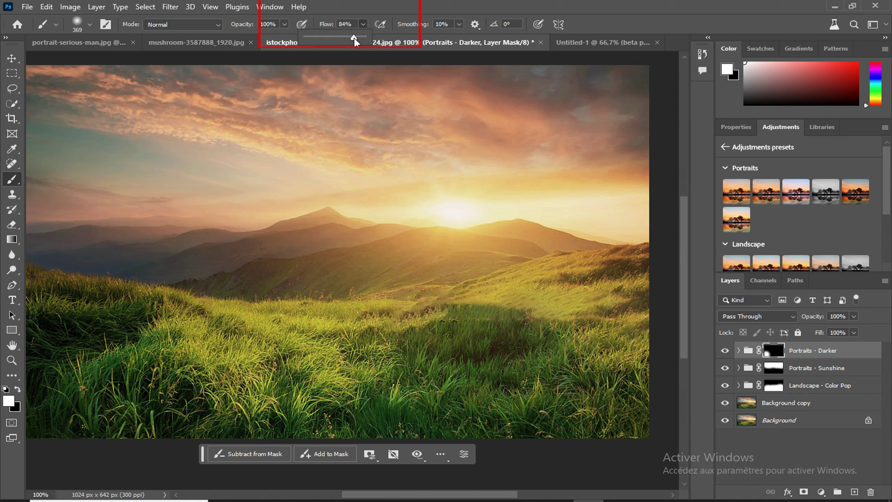
Resize the brush to 146 px and paint the Darker mask over mountains and grass.
right_click(297, 291)
left_click_drag(423, 318, 407, 318)
key("Return")
mouse_move(328, 259)
left_mouse_down()
mouse_move(264, 266)
mouse_move(27, 250)
left_mouse_up()
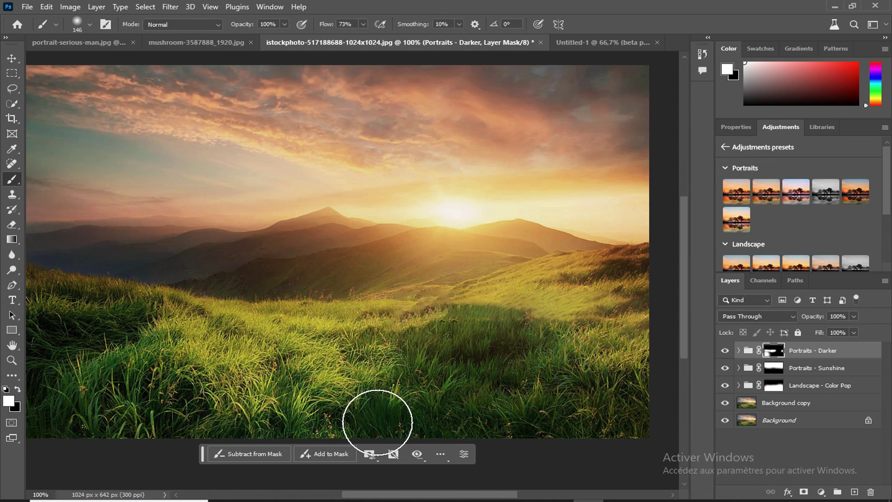
left_click_drag(116, 378, 200, 421)
Toggle the Portraits - Darker group on and off to compare the effect.
left_click(726, 350)
left_click(726, 350)
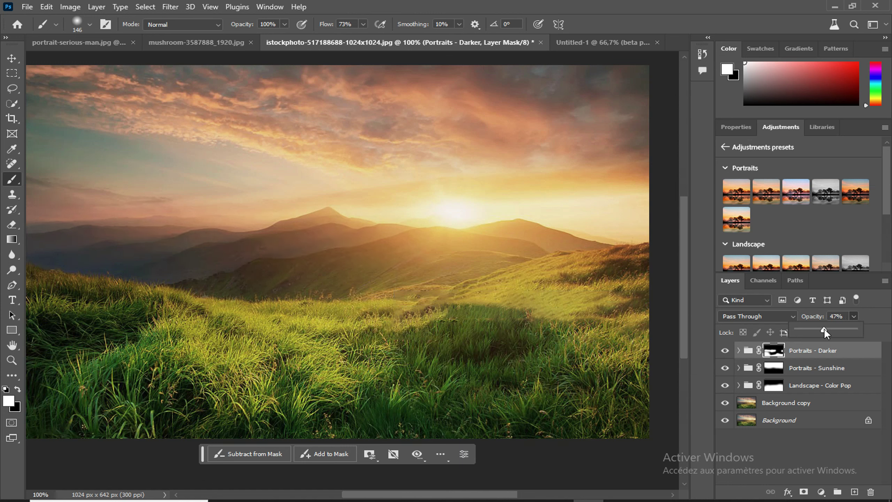
left_click(725, 351)
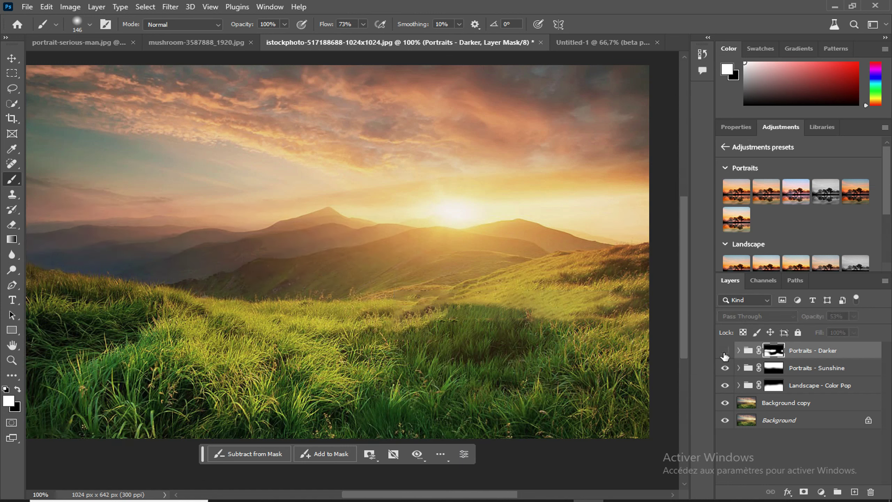
left_click(725, 350)
left_click(725, 351)
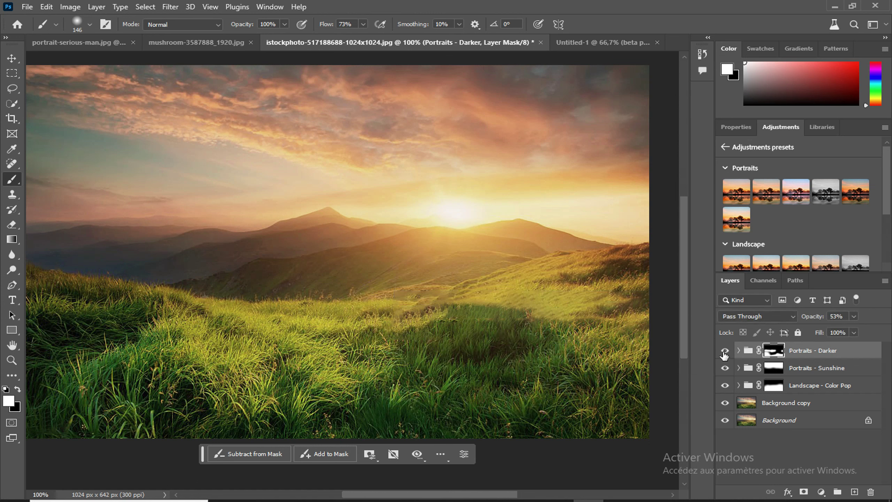
Shrink the brush to 86 px and paint the Darker mask along the hill ridge.
right_click(531, 250)
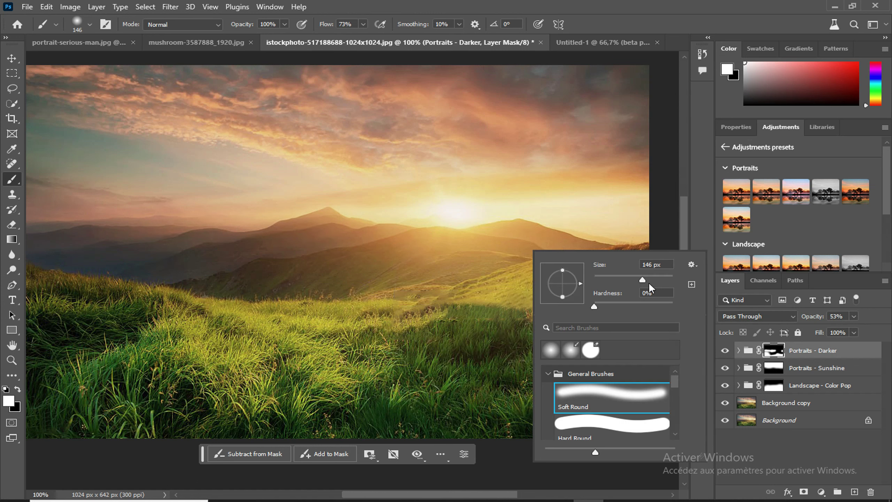
left_click_drag(642, 280, 631, 278)
left_click(522, 243)
mouse_move(523, 243)
left_mouse_down()
mouse_move(346, 278)
mouse_move(335, 245)
left_mouse_up()
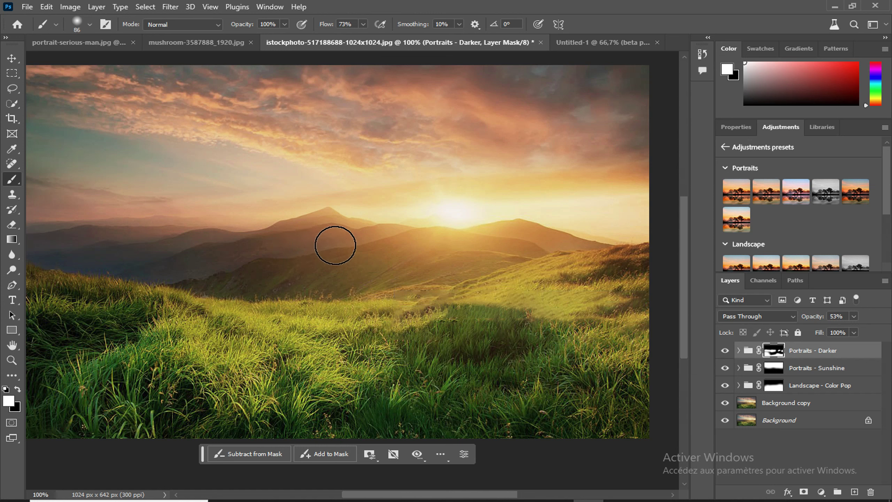
Compare the darkening, then lower the Portraits - Darker group opacity to 39%.
left_click(726, 351)
left_click(854, 316)
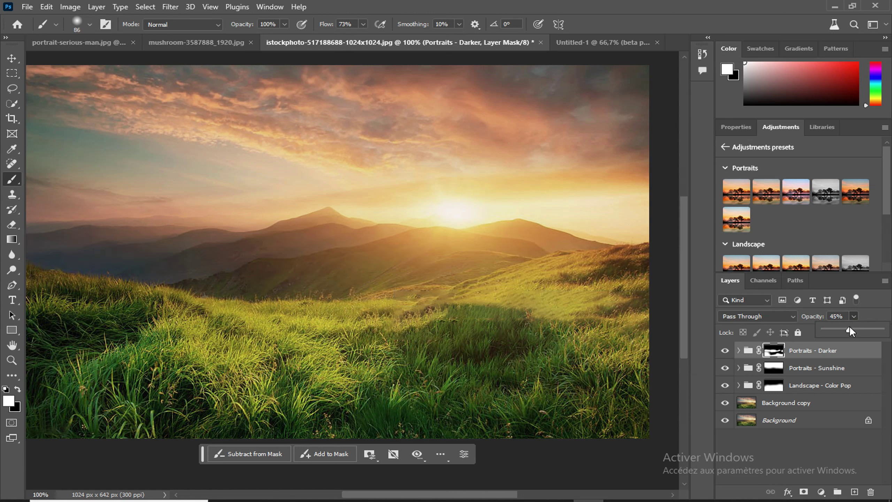
left_click_drag(850, 328, 846, 328)
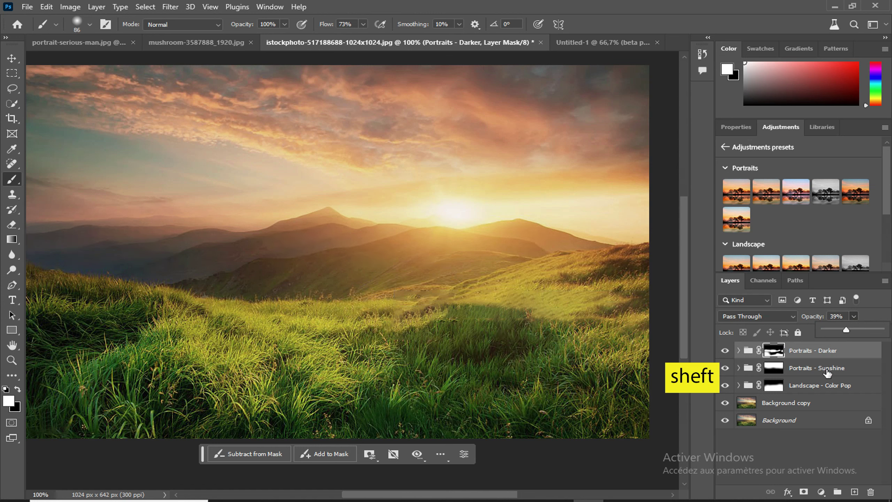
Put the Portraits - Sunshine, Landscape - Color Pop and Portraits - Darker groups into a new group.
left_click(812, 367)
left_click(842, 386, "shift")
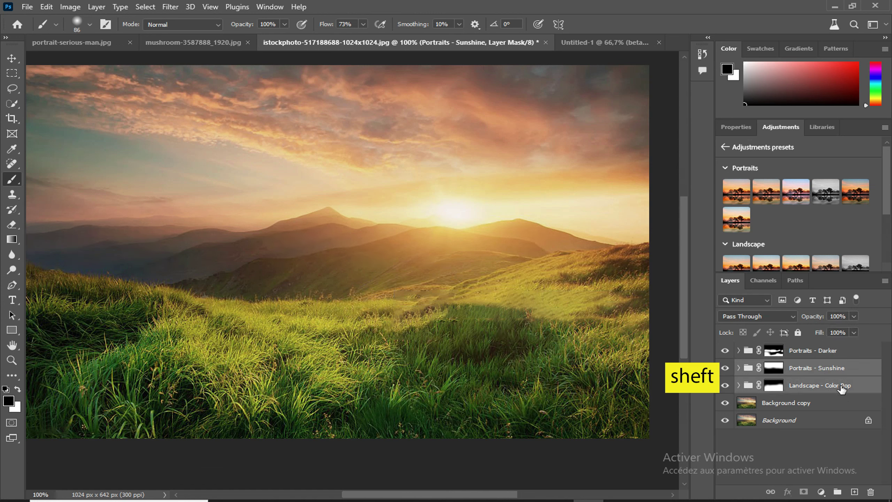
left_click(843, 351, "shift")
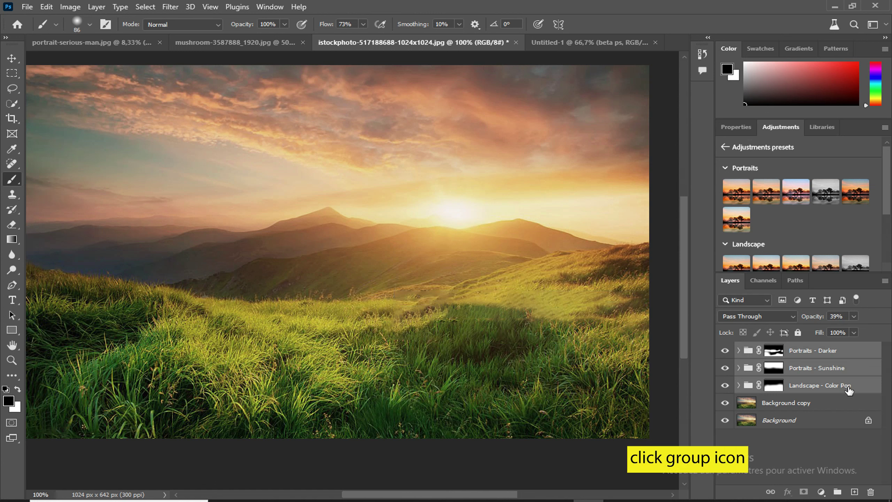
left_click(838, 491)
Rename the new group 'landscape' and toggle its visibility for a before/after comparison.
double_click(779, 348)
key("BackSpace")
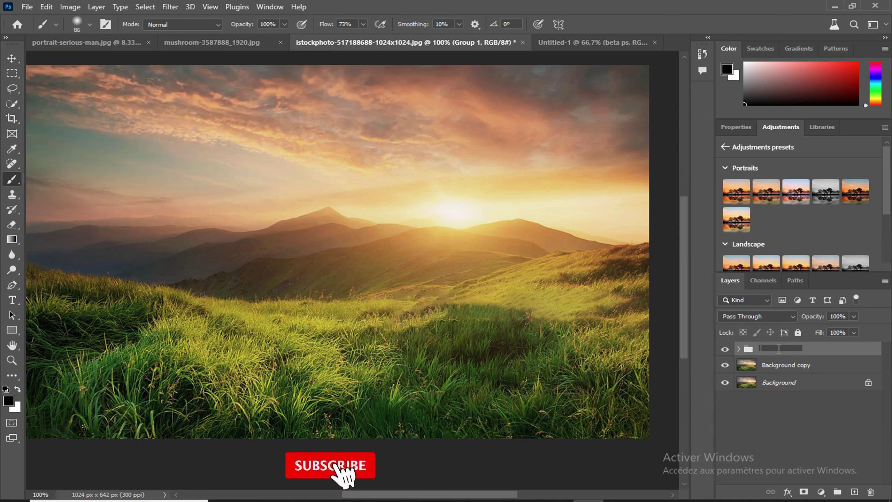
type("landscape")
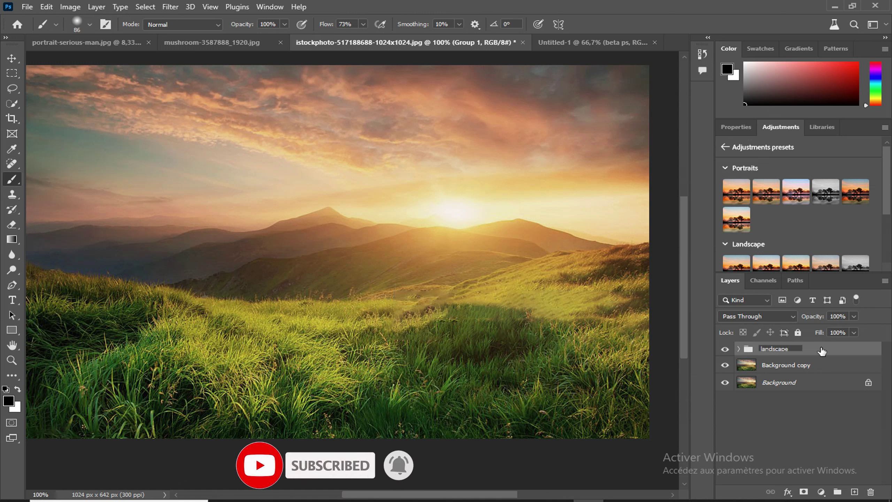
left_click(822, 351)
left_click(725, 348)
left_click(726, 349)
left_click(726, 349)
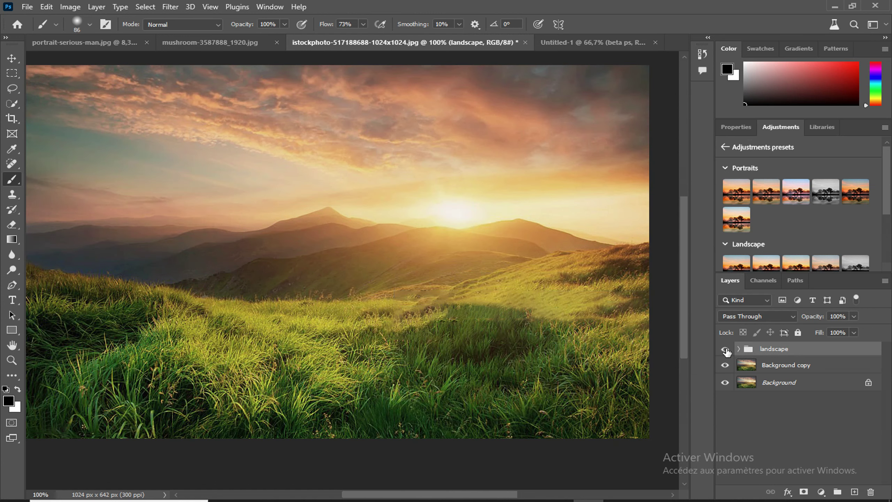